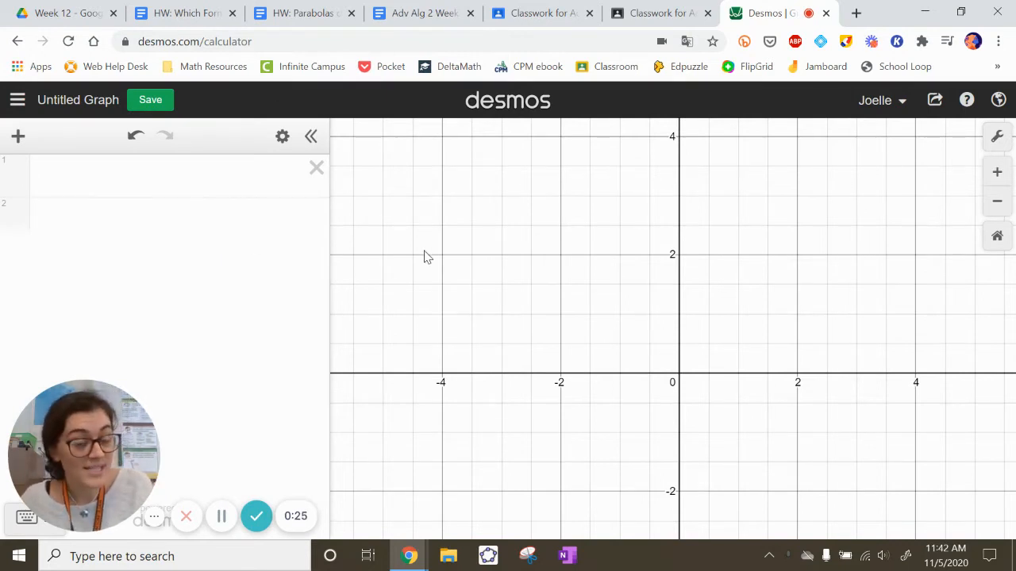
Graph the cubic equation y = x^3 - 3x^2 + 4 in the first expression line.
click(198, 170)
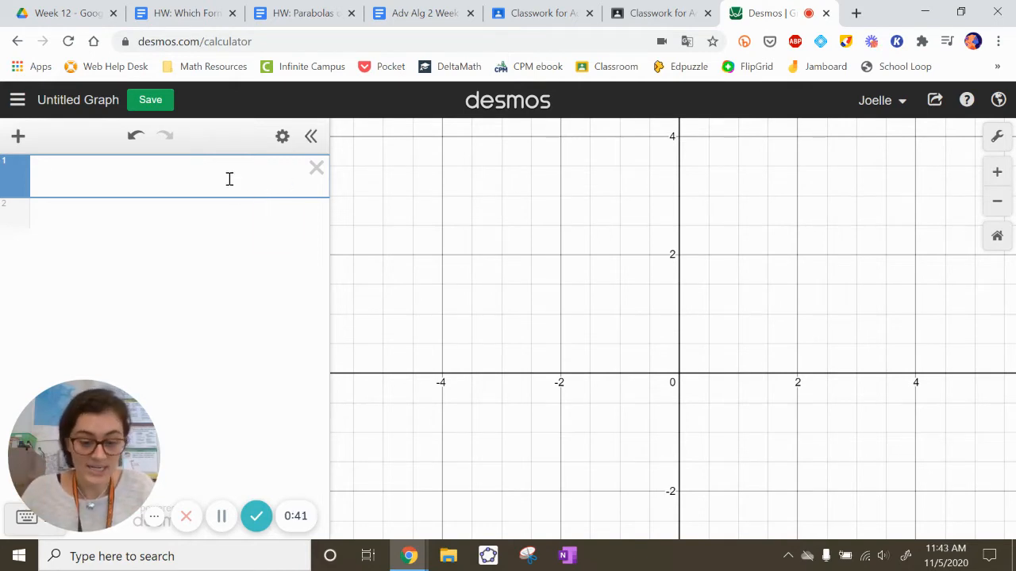
text(y=)
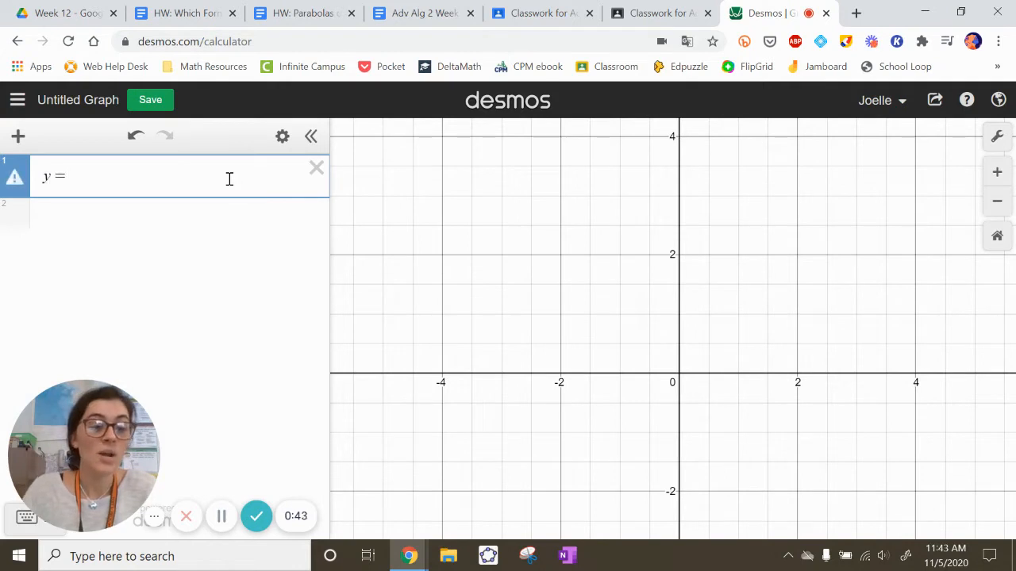
text(x^3)
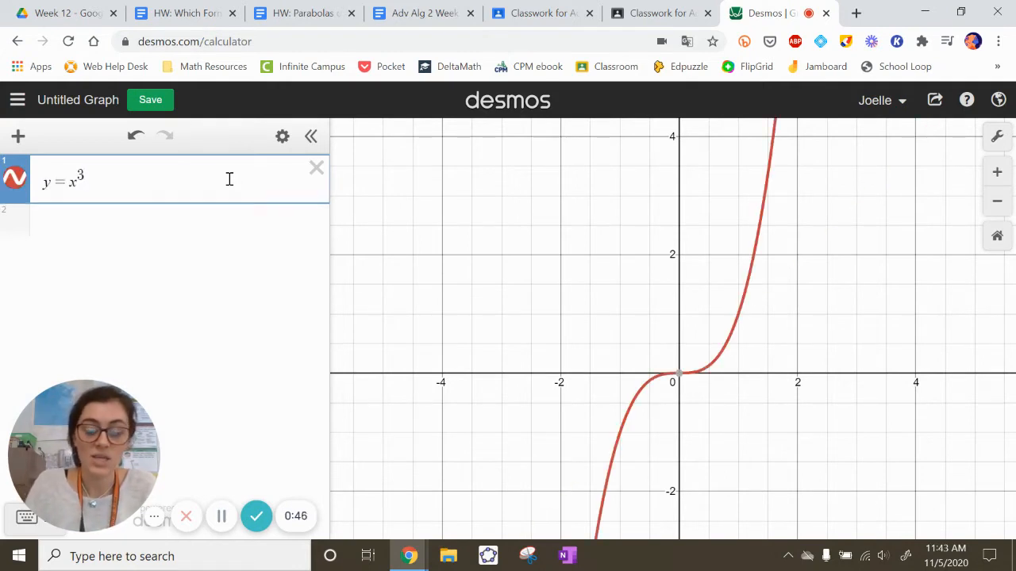
key(Right)
text(-3x^2)
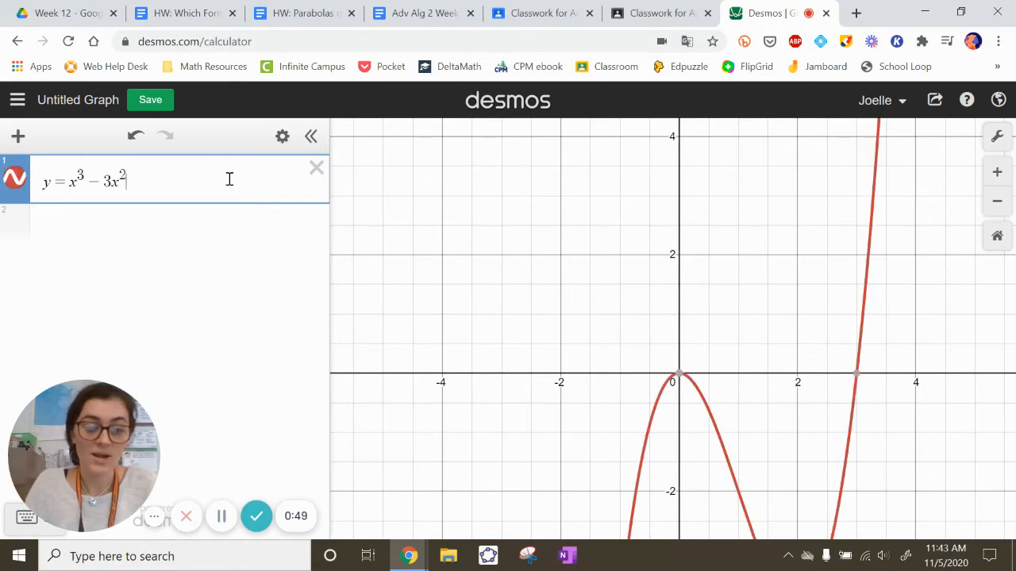
key(Right)
text(+4)
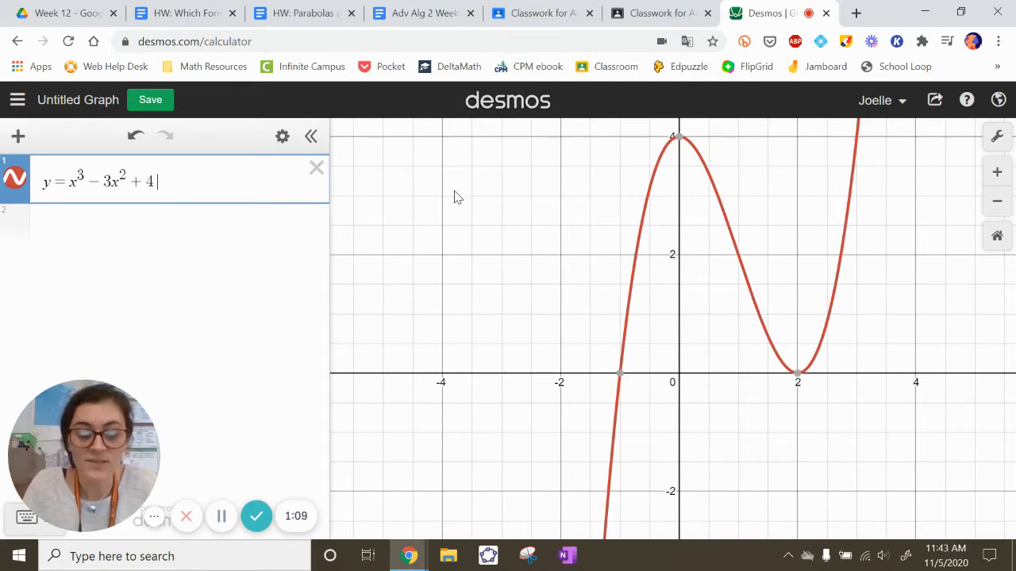
Add a domain restriction {x > 0} in curly braces to the end of the cubic equation.
text({)
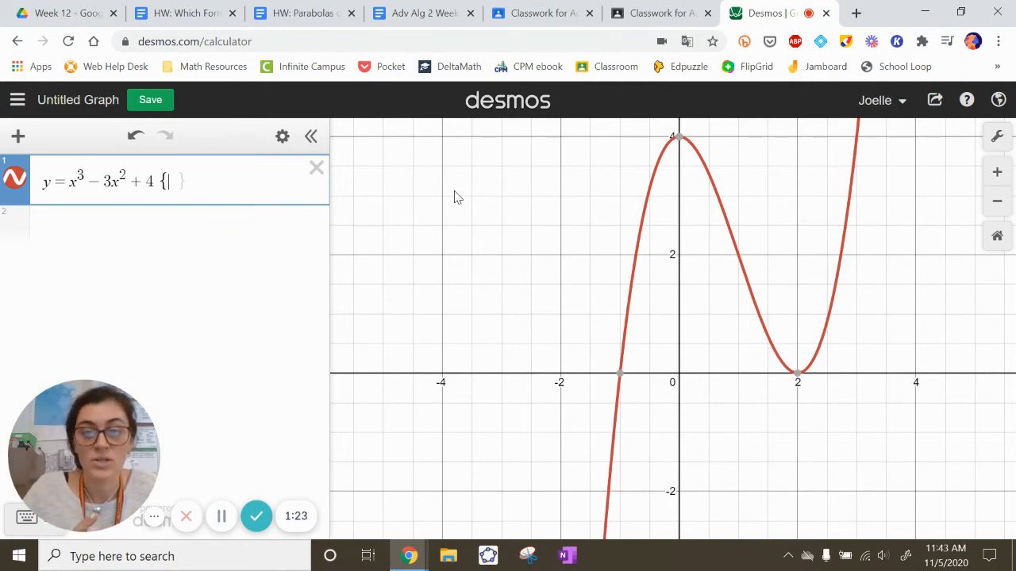
drag(595, 243, 514, 284)
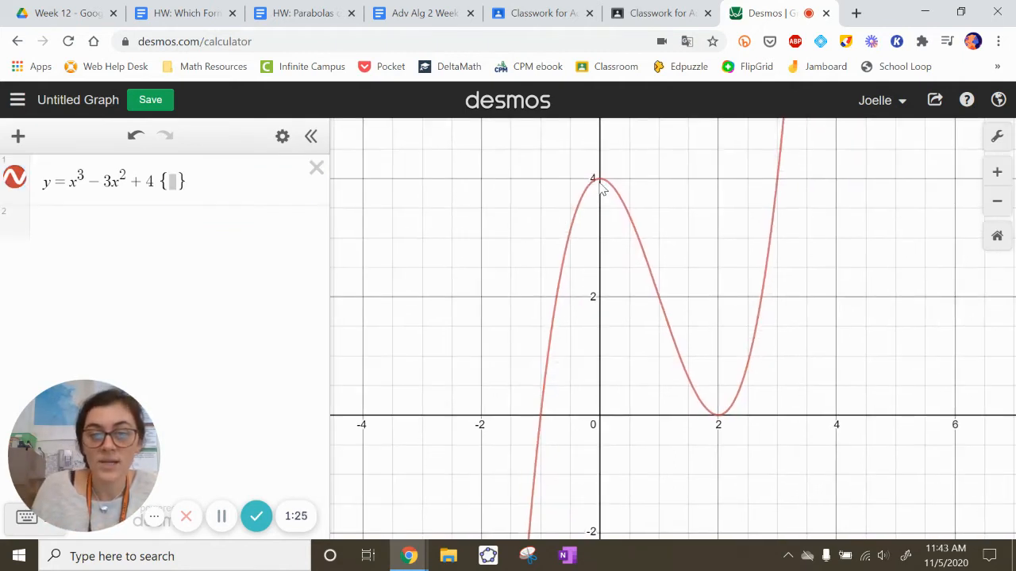
mouse_move(601, 186)
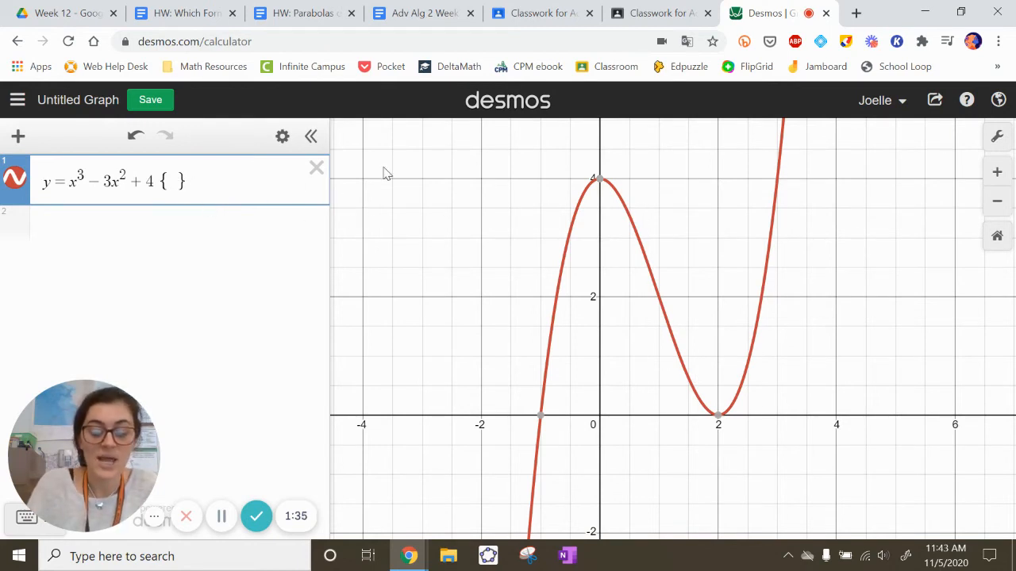
text(x>0)
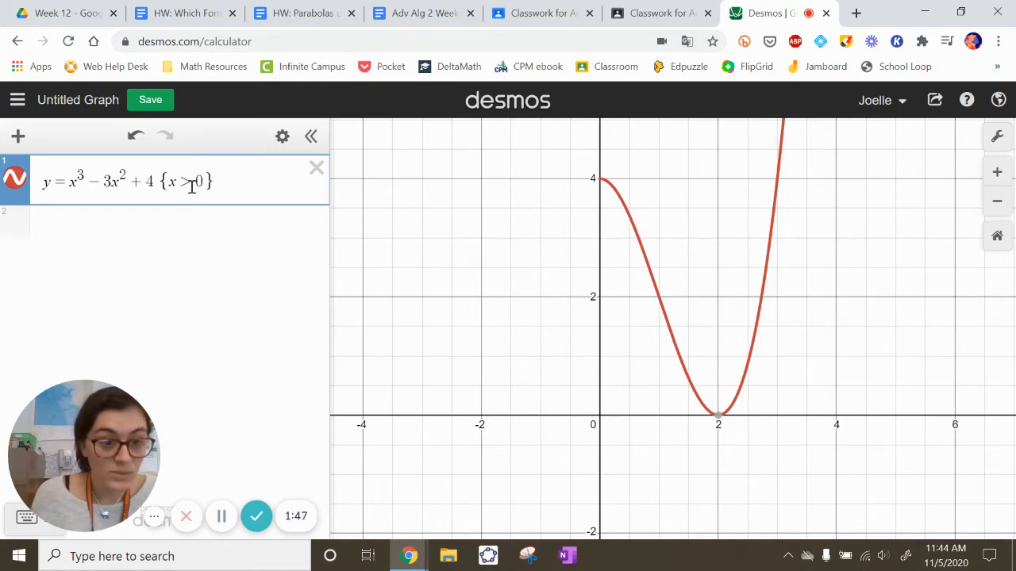
Change the domain restriction to x ≥ 0 and show the coordinates of the curve's endpoint on the y-axis.
key(BackSpace)
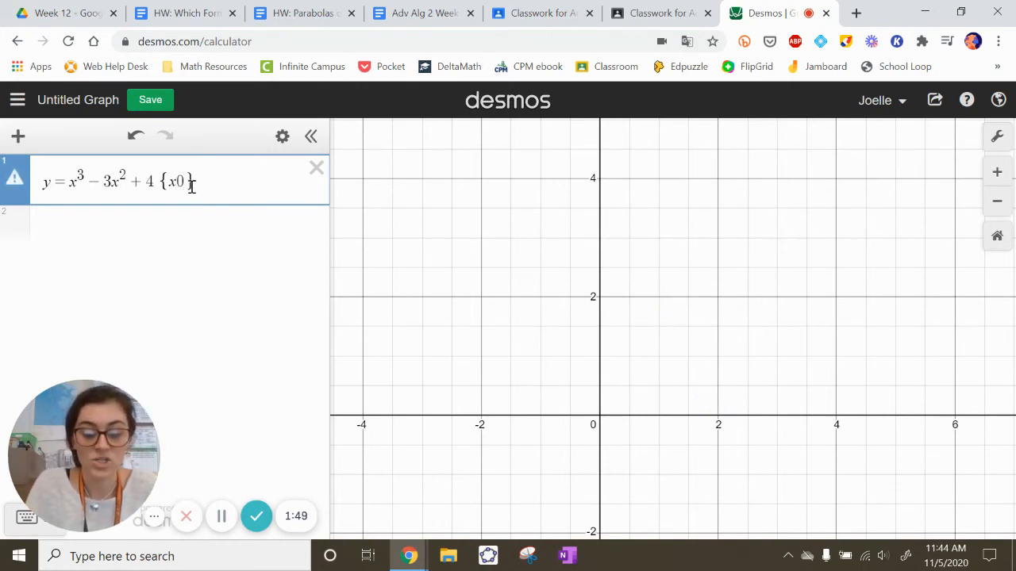
text(>)
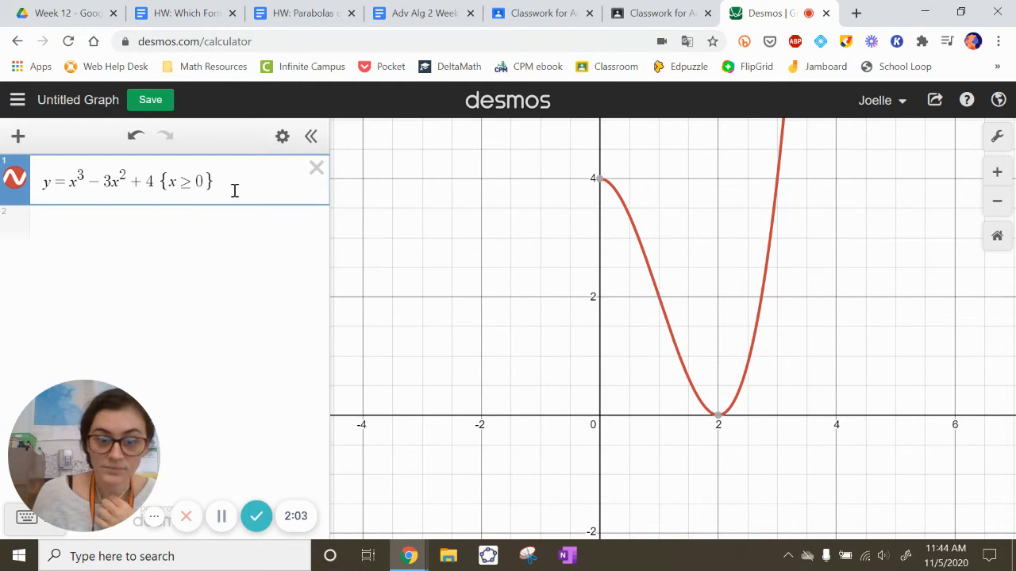
click(596, 181)
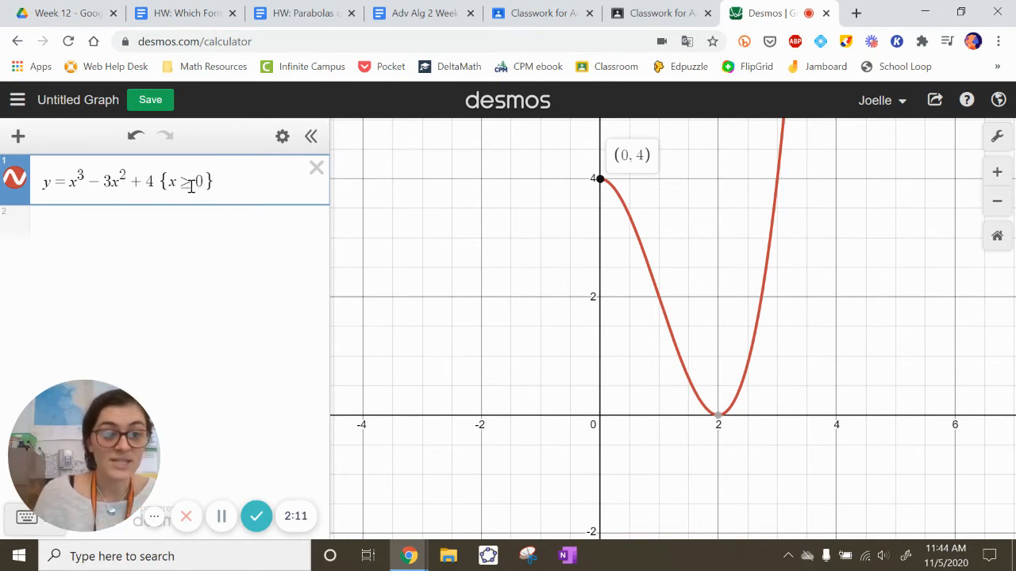
Replace the domain restriction inside the braces with the range restriction y ≥ 2.
drag(190, 184, 168, 184)
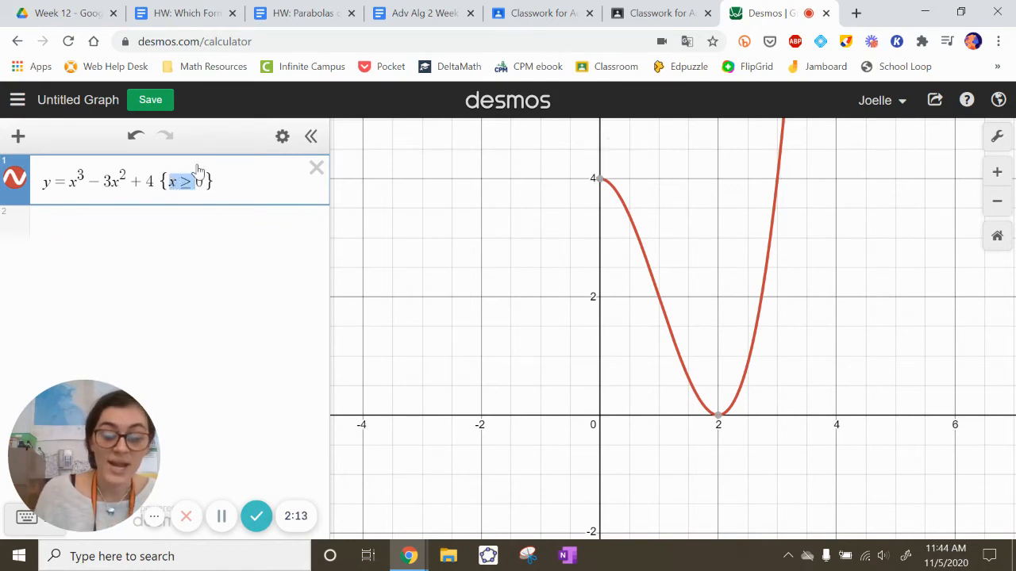
key(BackSpace)
key(Delete)
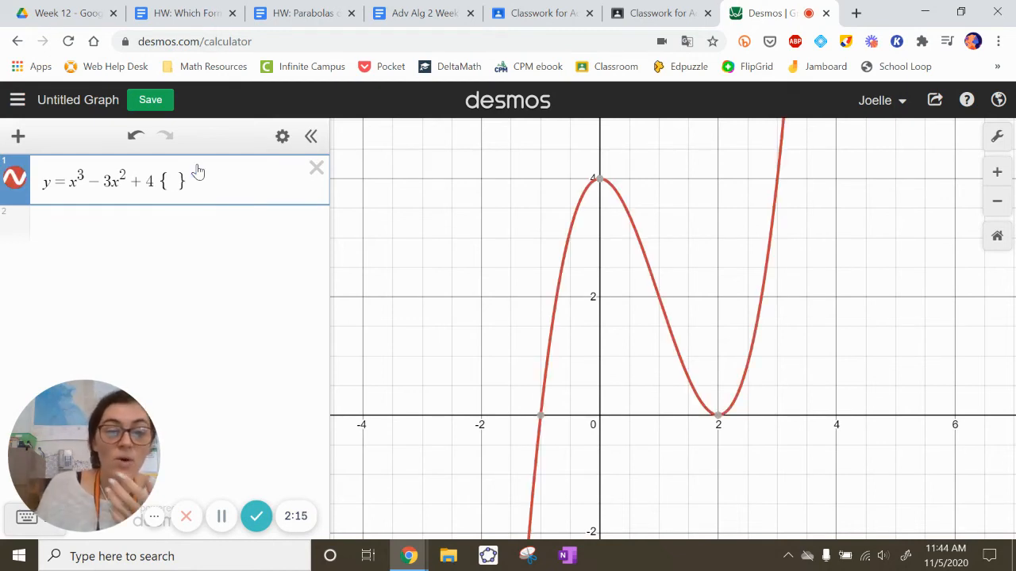
mouse_move(539, 429)
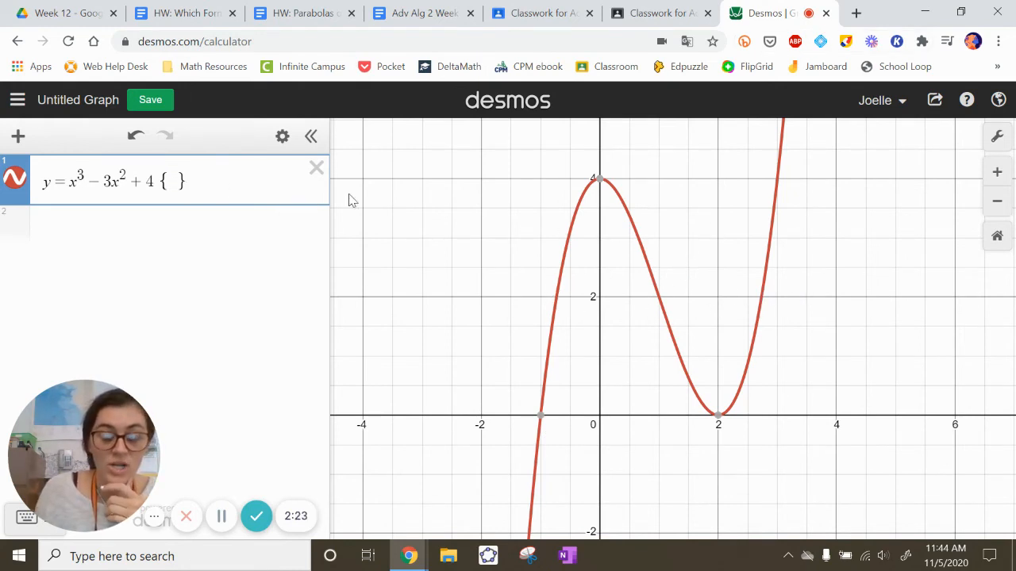
text(y>)
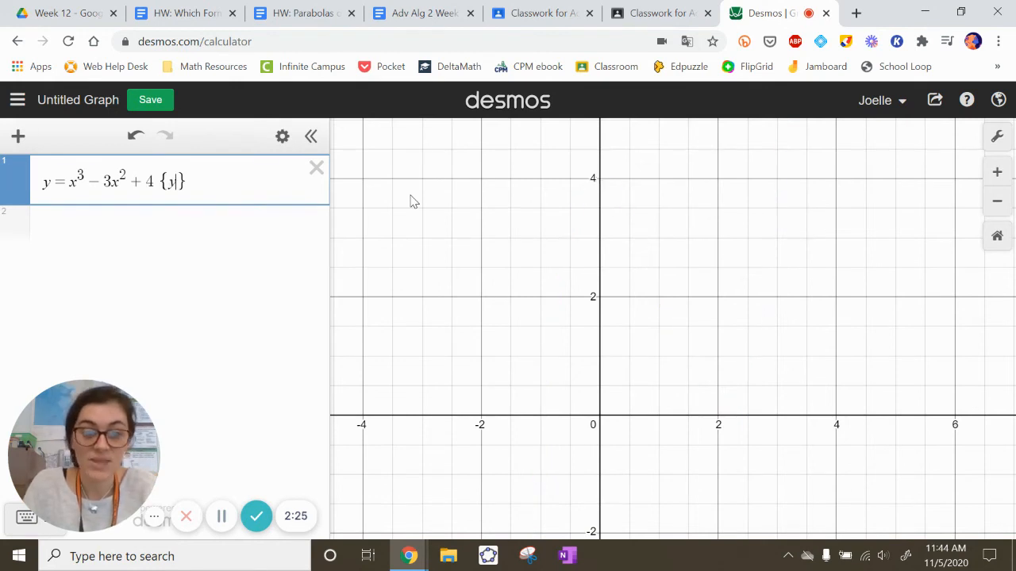
text(=2)
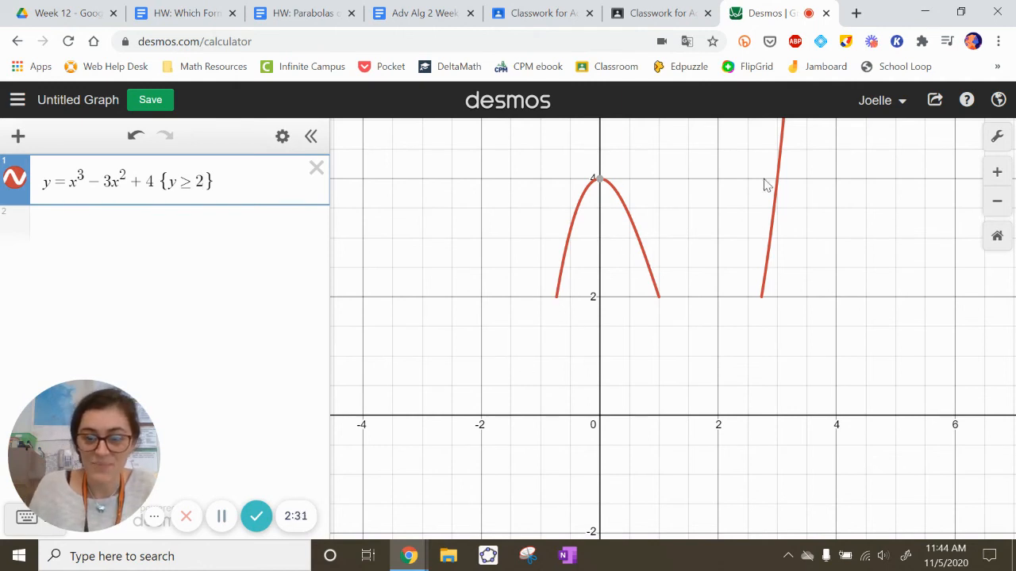
Change the inequality in the range restriction so that it reads y < 2.
click(193, 183)
key(BackSpace)
text(<=)
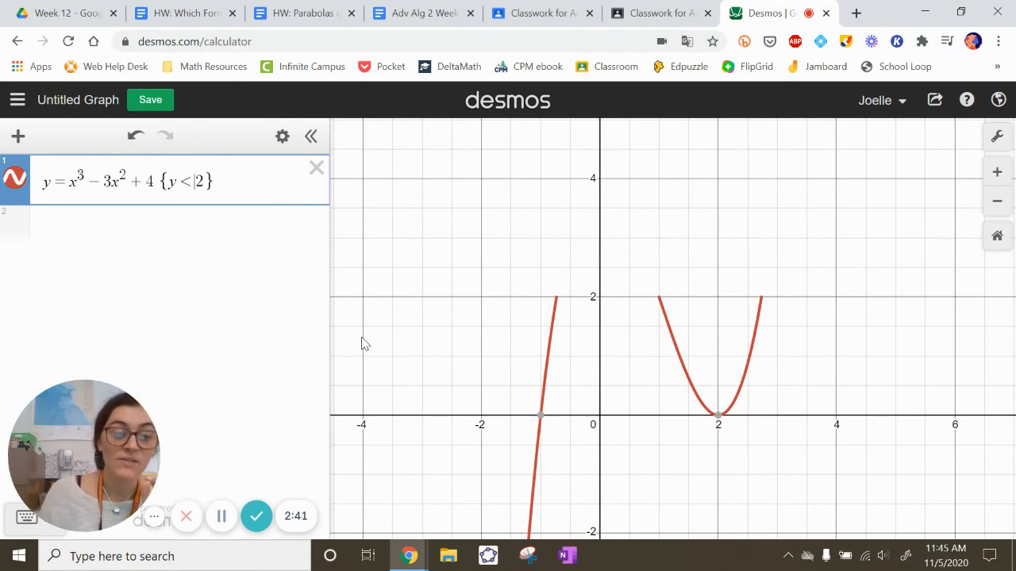
Try function notation by replacing y with f(x) both at the start of the equation and inside the restriction.
click(169, 182)
double_click(172, 182)
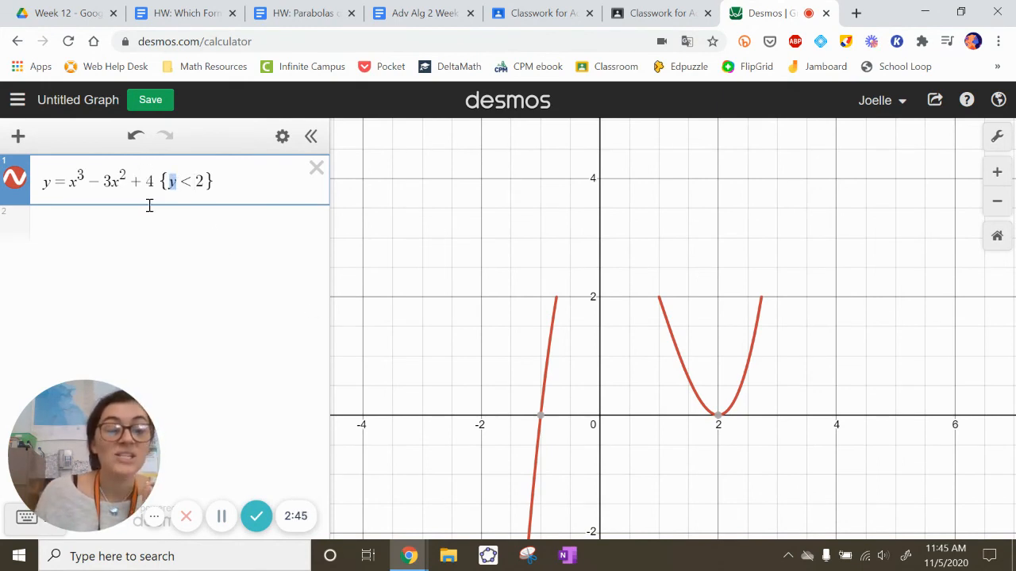
double_click(46, 182)
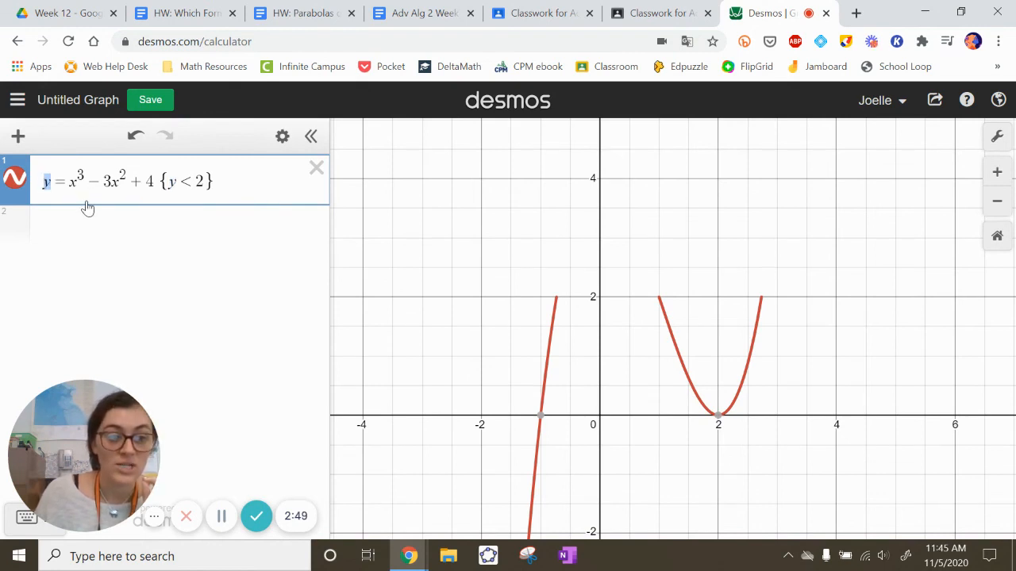
text(f(x))
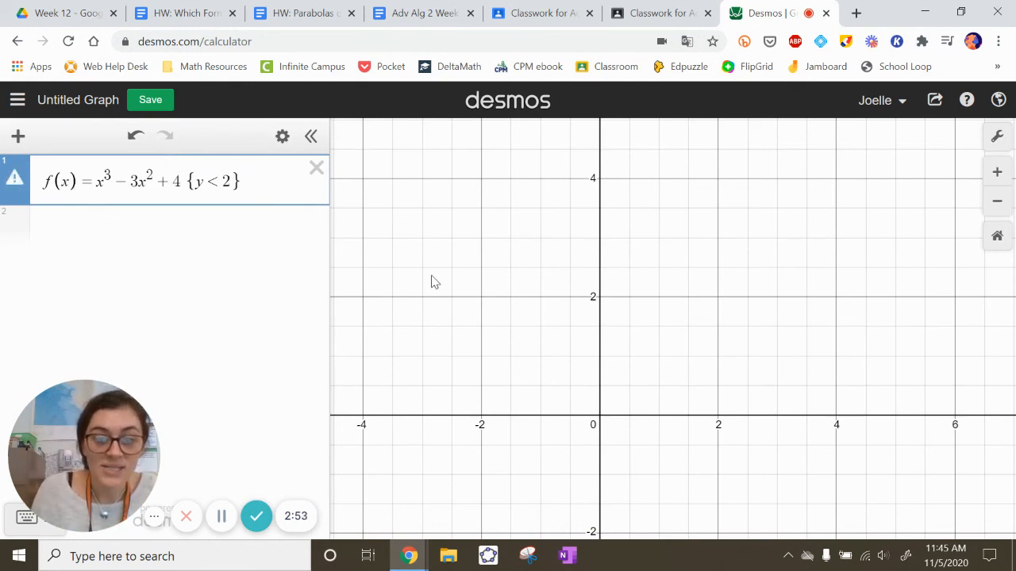
double_click(200, 181)
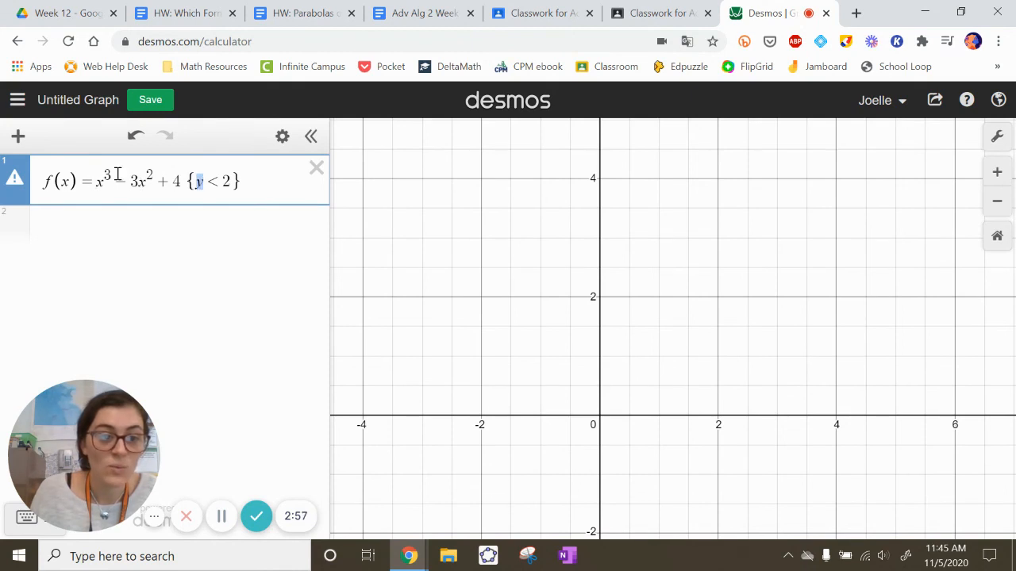
text(f(x))
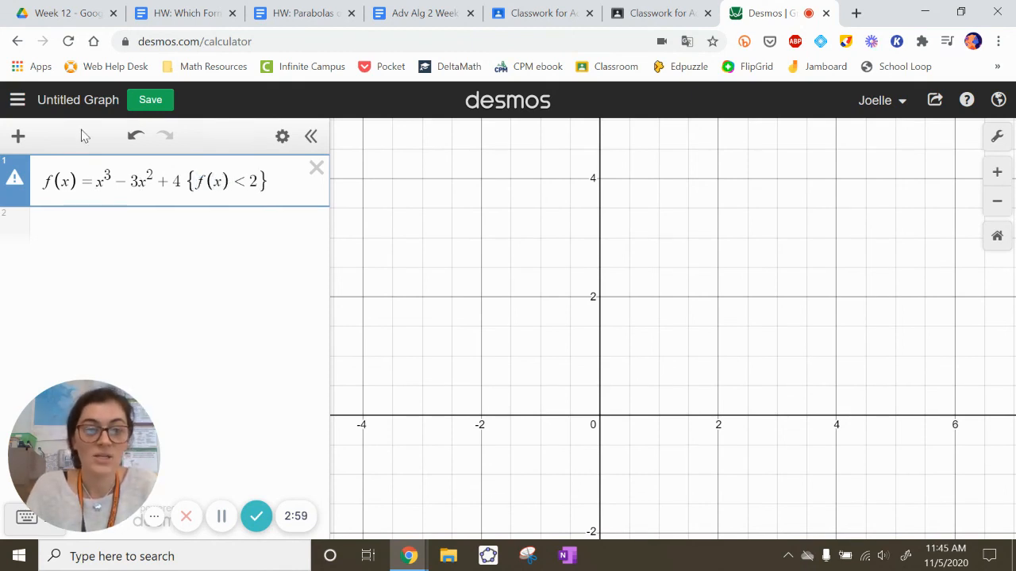
Replace f(x) with y again in the restriction and at the start of the equation.
key(BackSpace)
key(BackSpace)
key(BackSpace)
key(BackSpace)
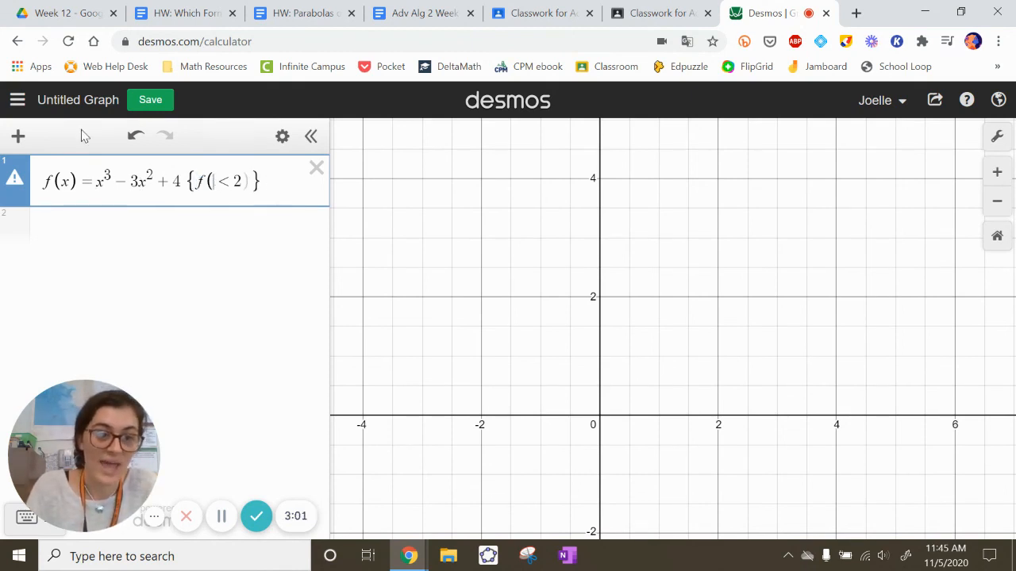
text(y)
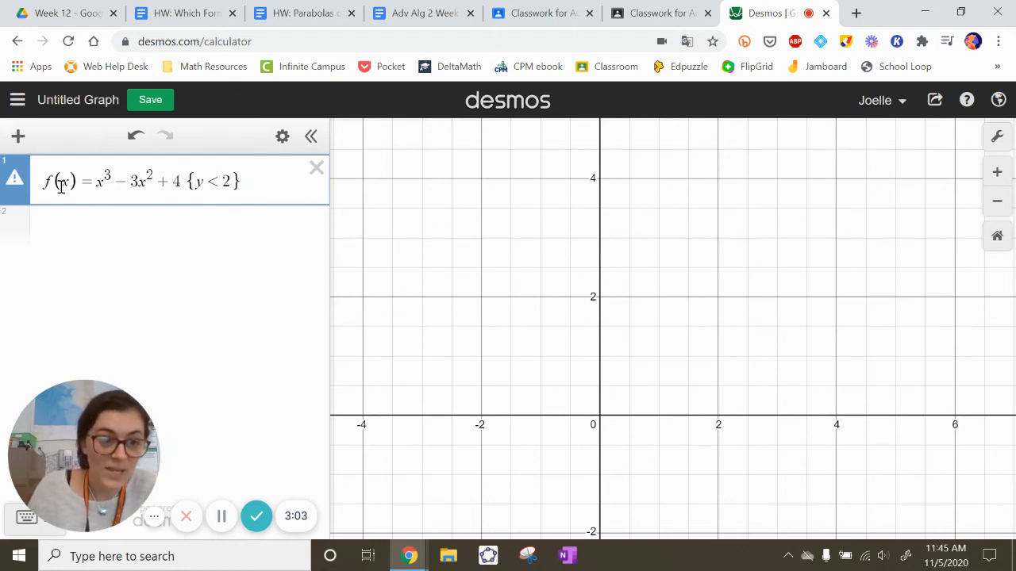
drag(77, 185, 34, 193)
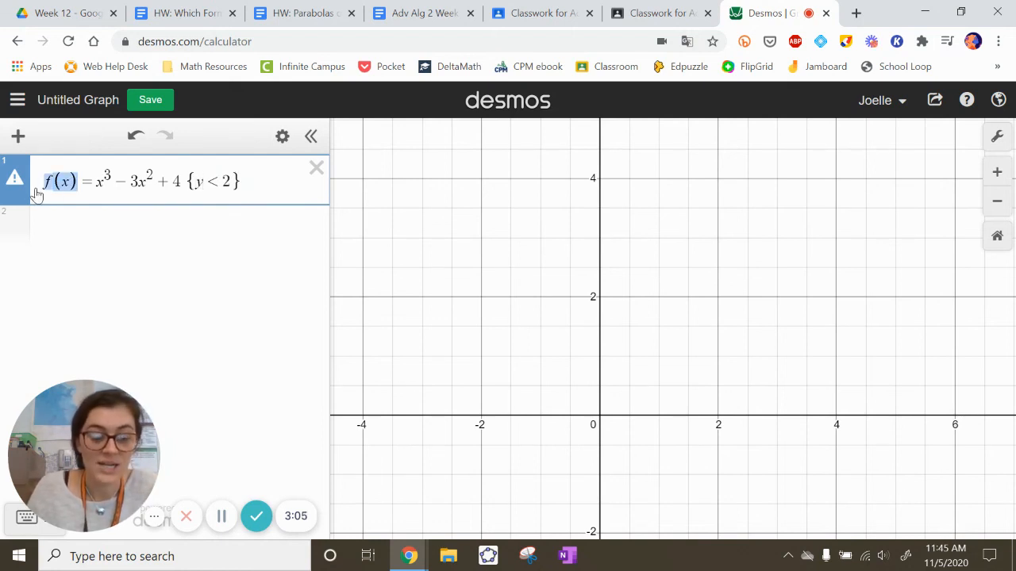
text(y)
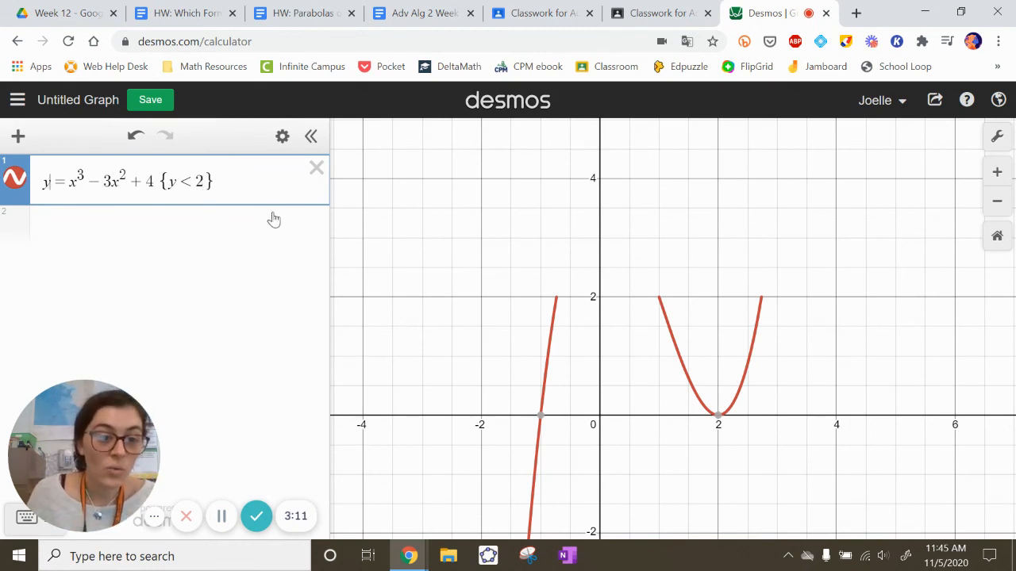
Select the entire {y < 2} restriction at the end of the cubic equation.
drag(214, 182, 165, 182)
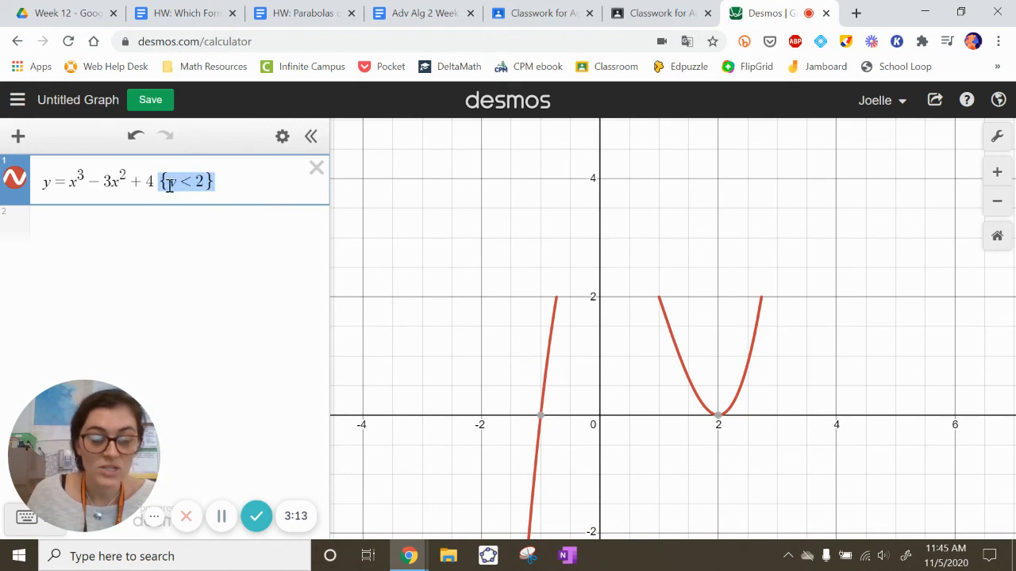
click(221, 182)
drag(221, 182, 207, 182)
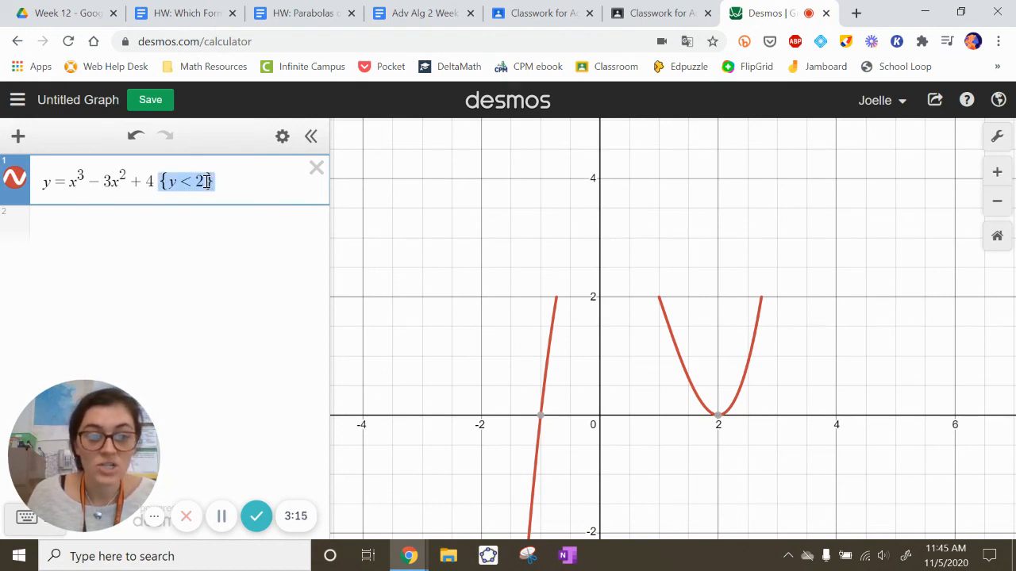